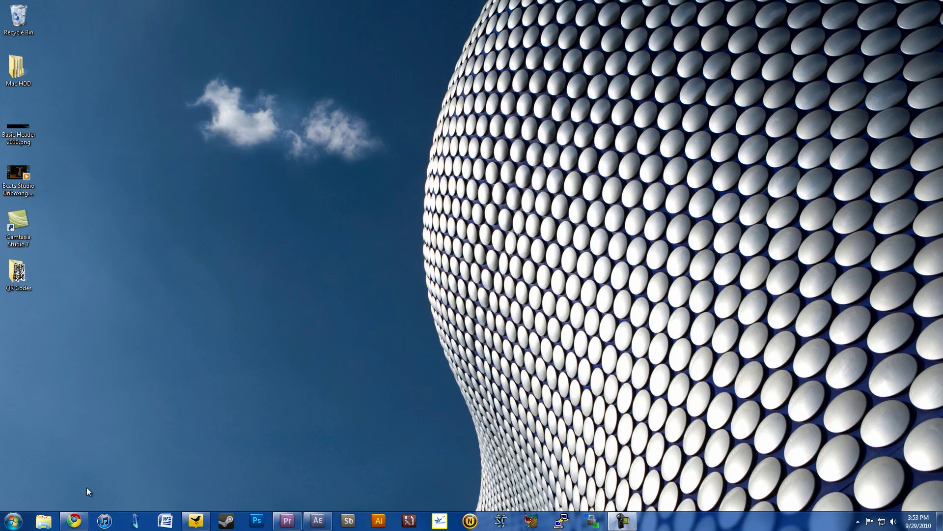
Step: Download Encoder_en.exe from the Expression Encoder 4 page in Chrome, save it and open it
click(74, 521)
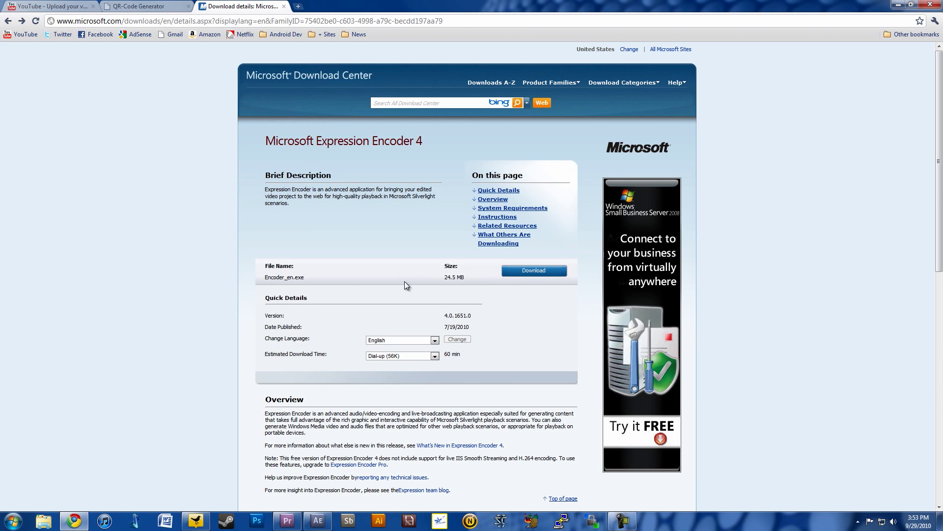
click(535, 273)
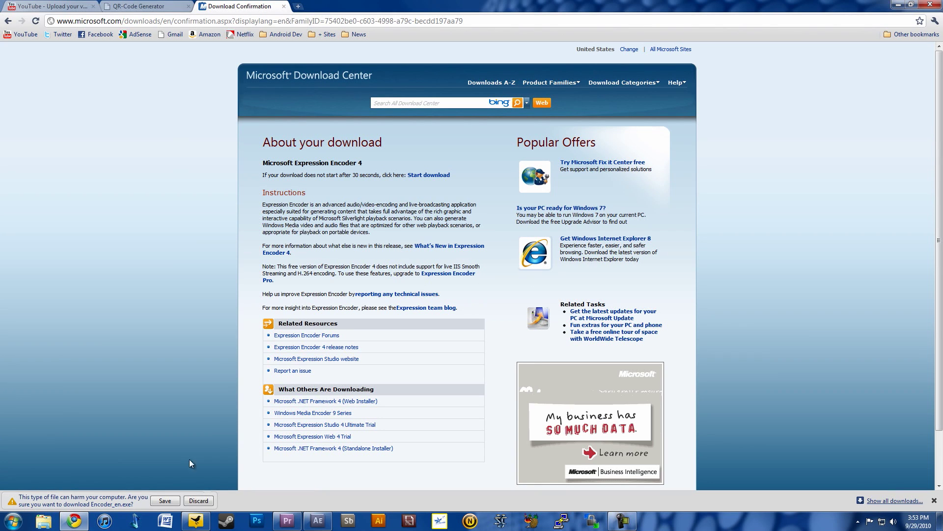
click(164, 499)
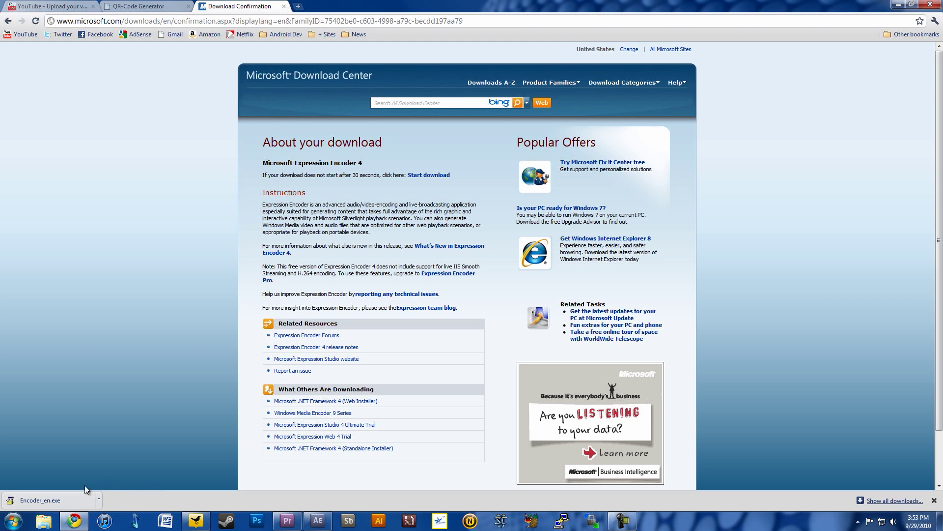
click(49, 500)
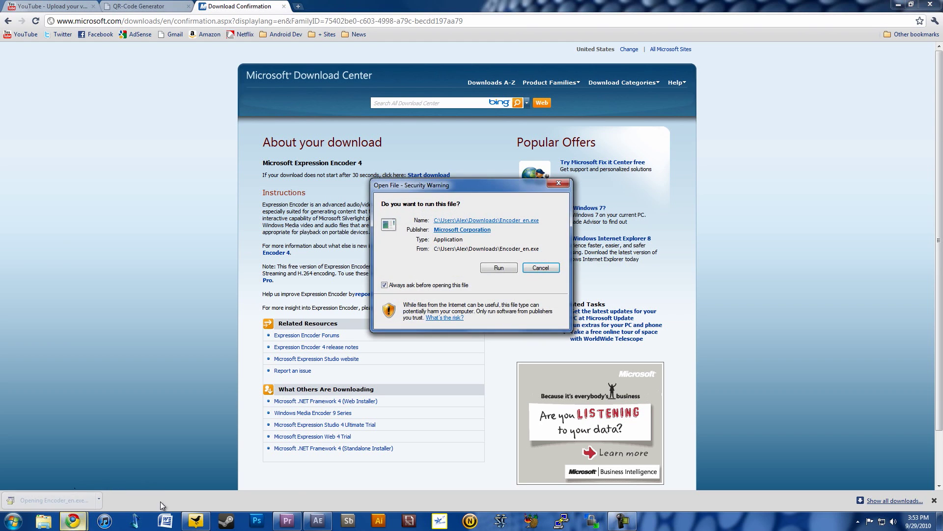
Step: Run the installer, accept the license, decline the improvement program and install Expression Encoder 4
click(498, 268)
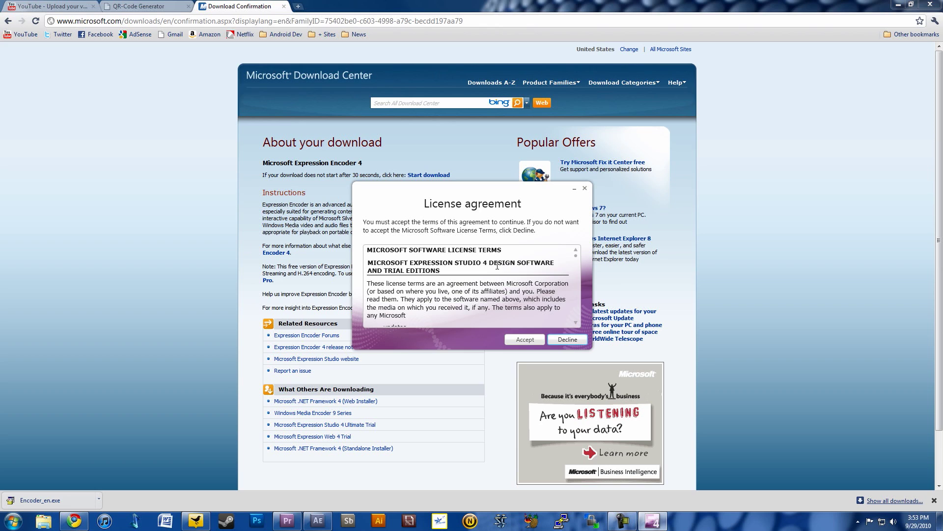
click(529, 340)
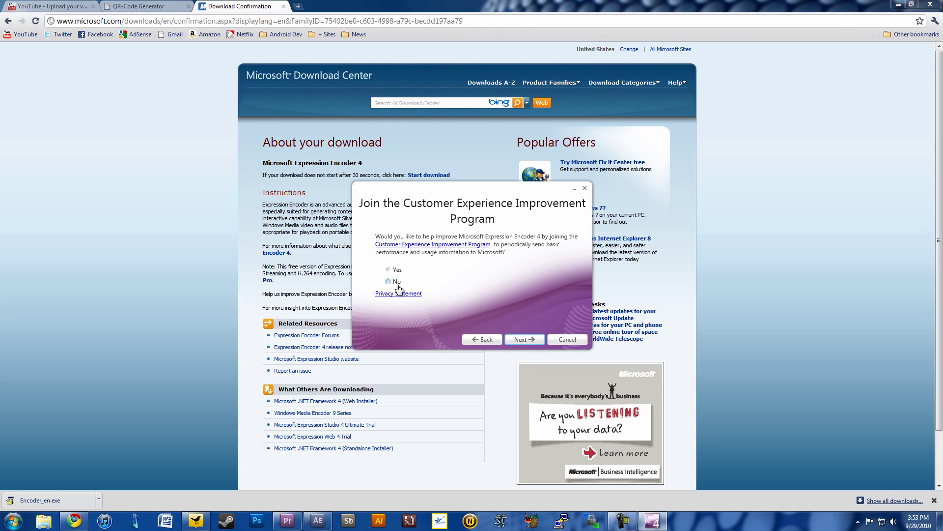
click(397, 284)
click(523, 339)
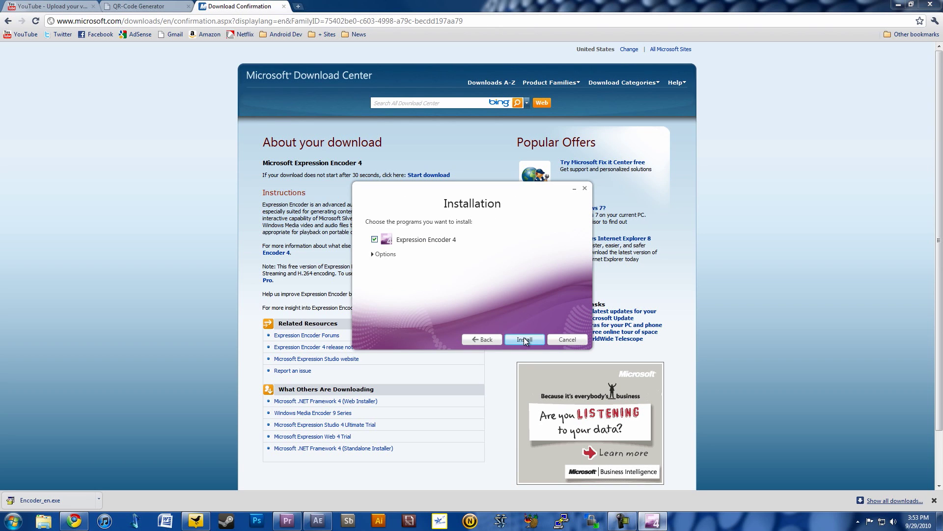
click(523, 338)
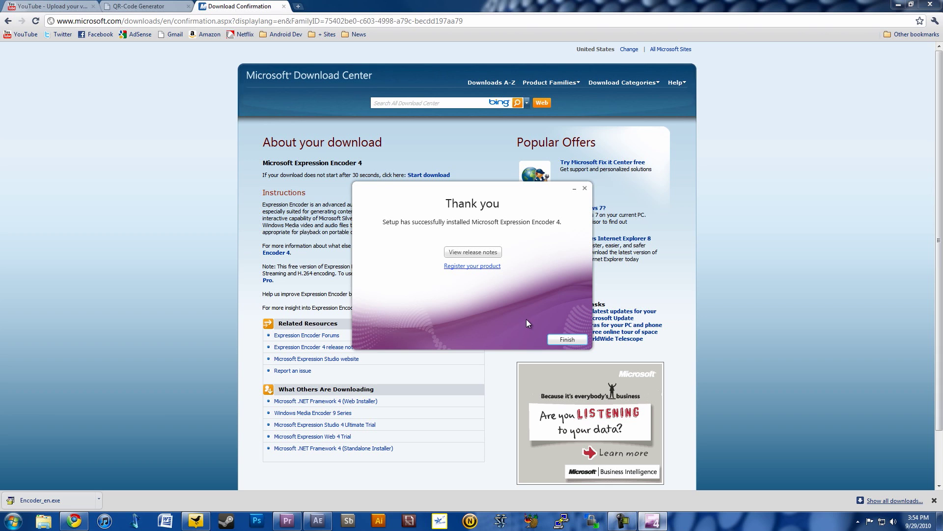
Step: Close setup, minimize Chrome and launch Expression Encoder 4 Screen Capture from Start > All Programs > Microsoft Expression
click(564, 338)
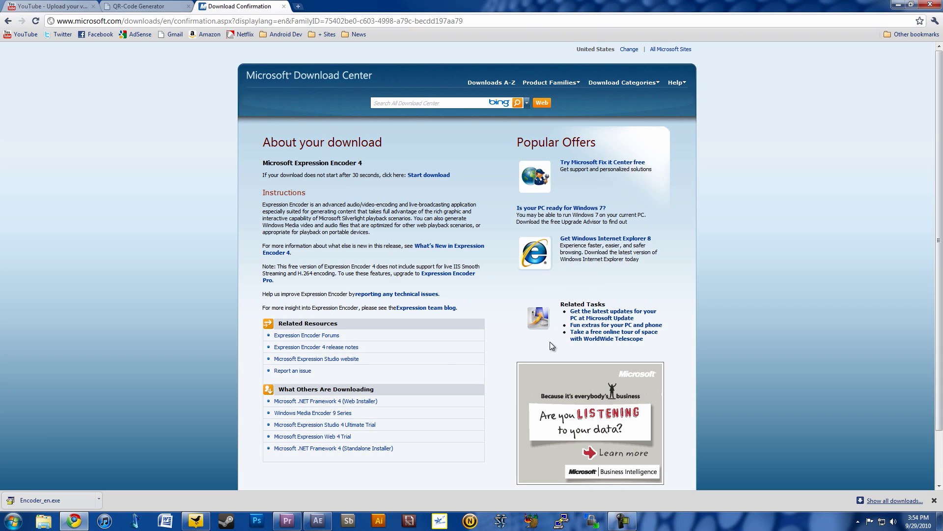
click(898, 4)
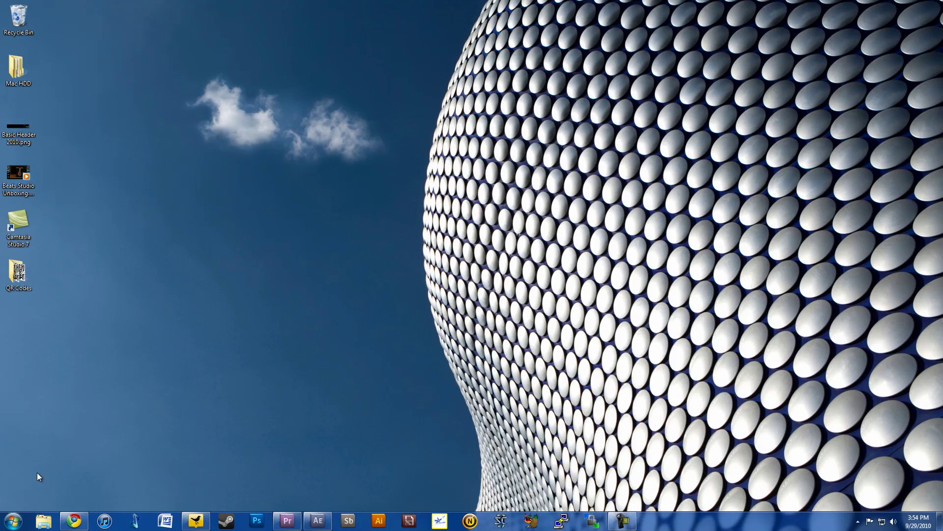
click(13, 521)
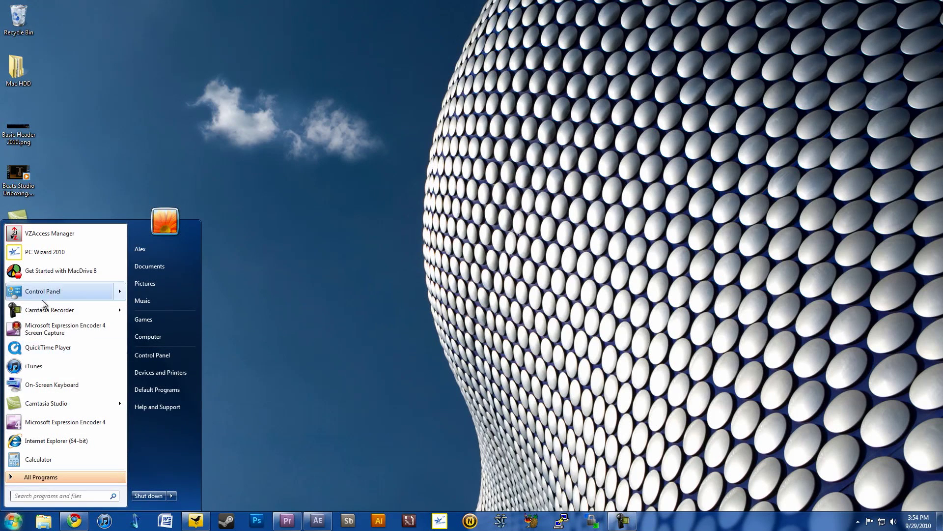
click(51, 476)
scroll(55, 452, down, 5)
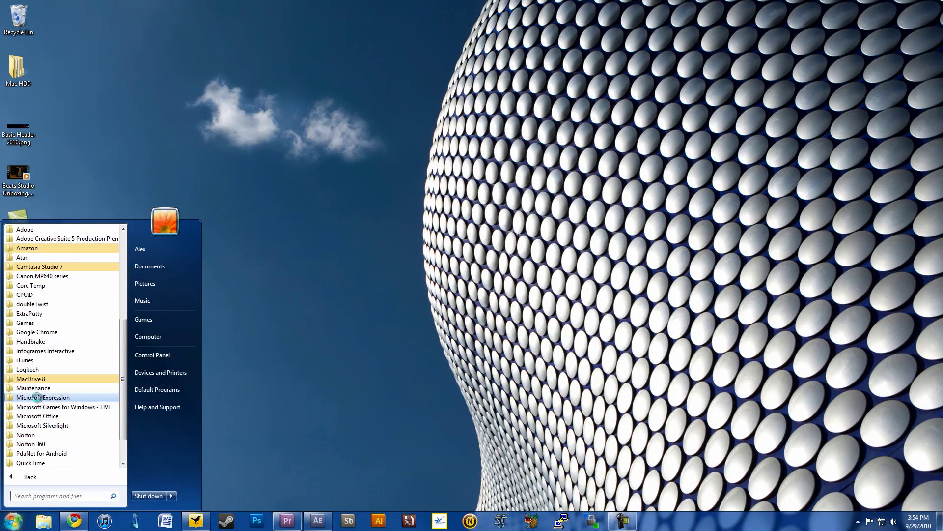
click(40, 398)
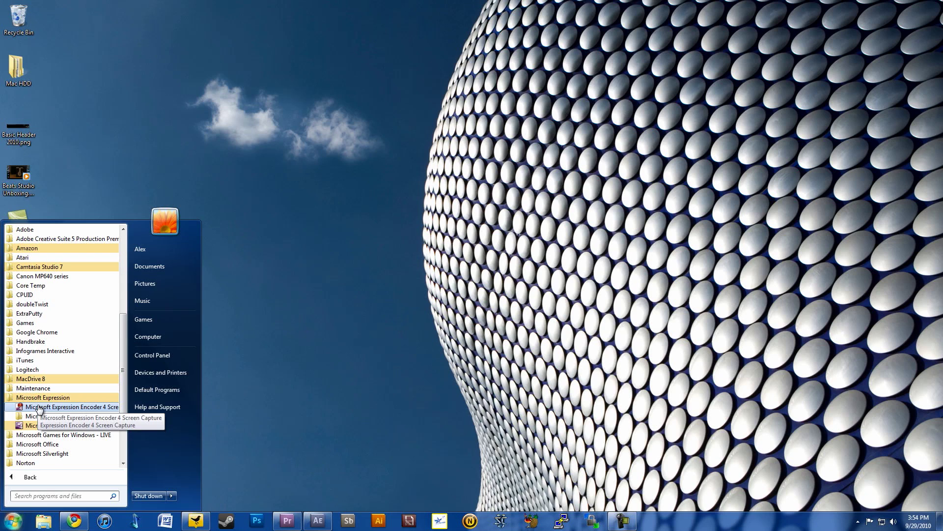
click(39, 407)
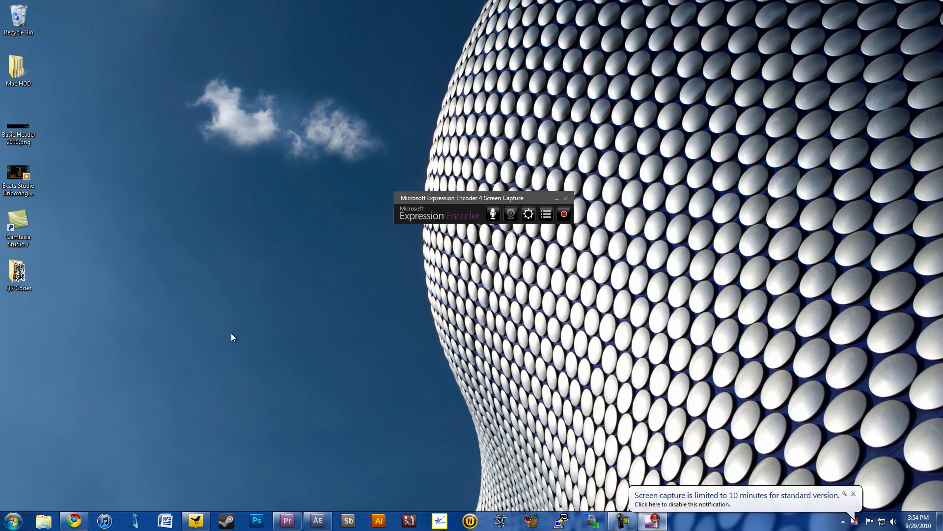
Step: Drag the Screen Capture toolbar slightly down and to the left
drag(447, 196, 442, 208)
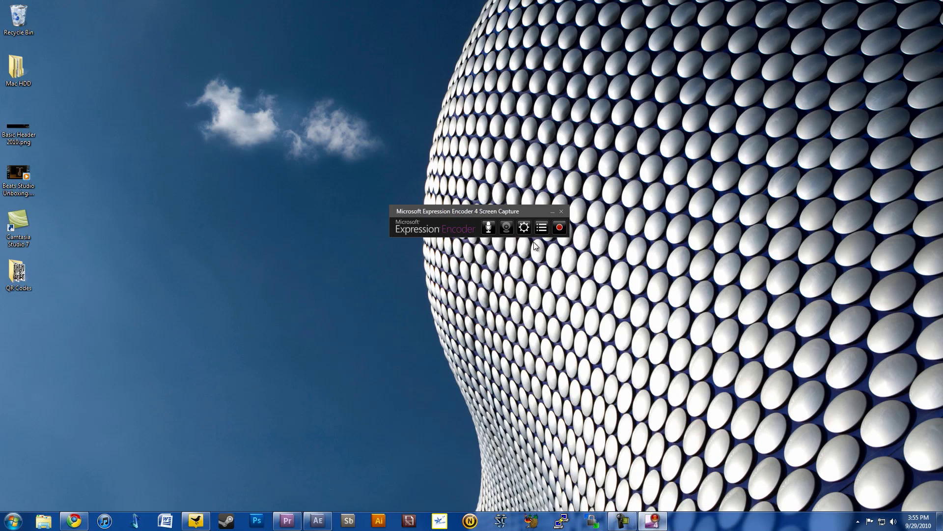
Step: Set screen capture to 30 fps, quality 100 and 256 kbps audio bitrate
click(525, 227)
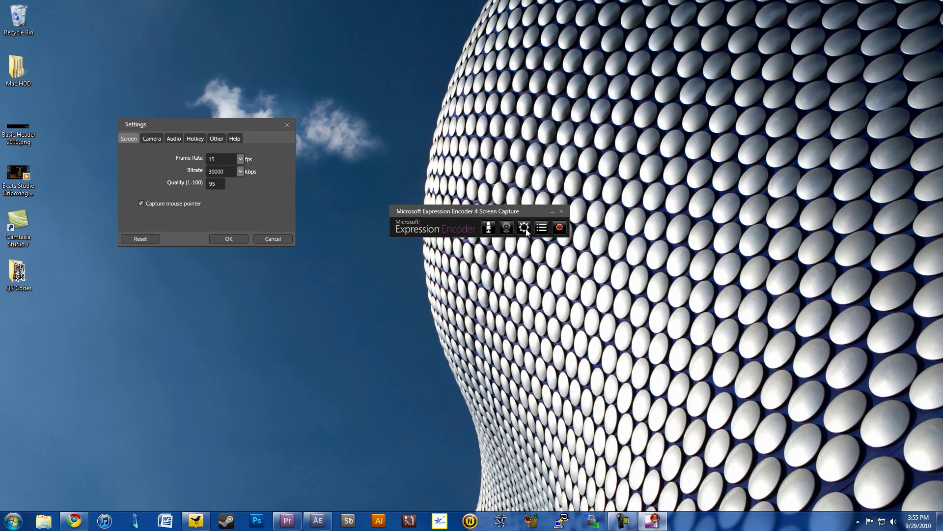
click(240, 160)
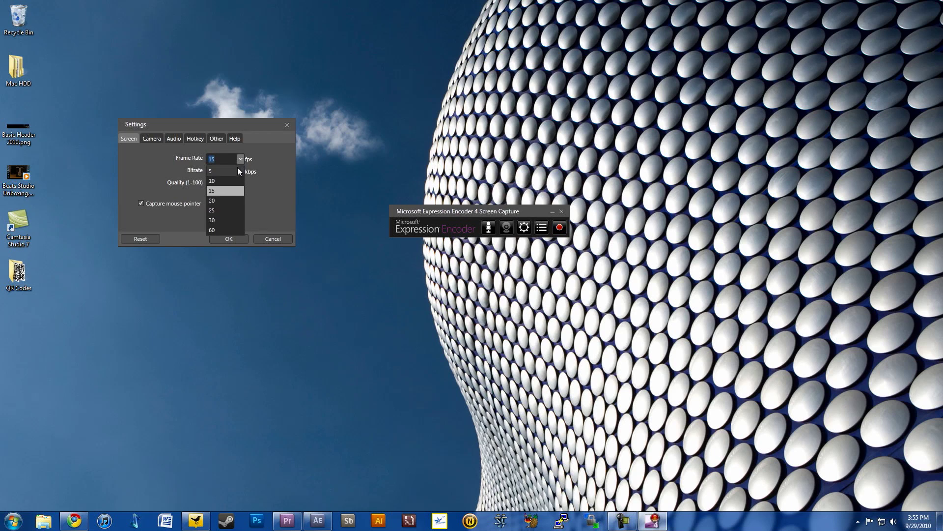
click(220, 219)
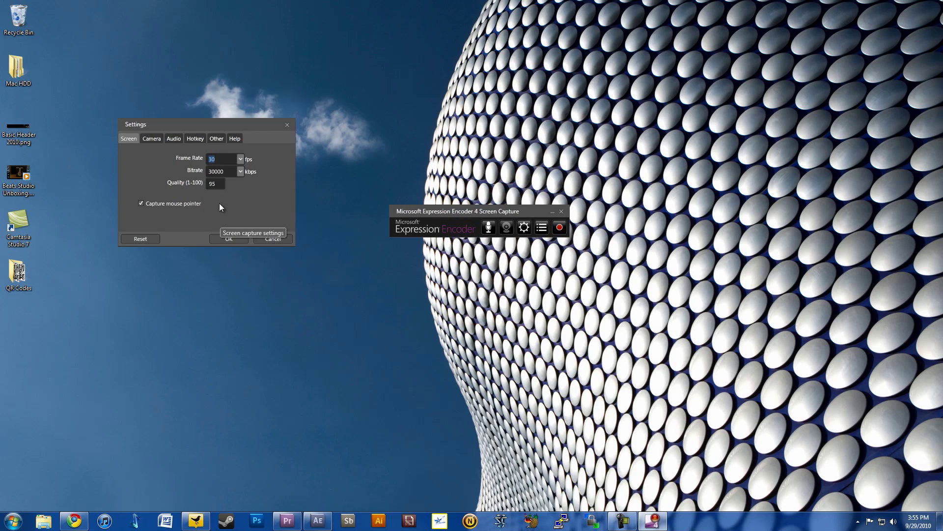
double_click(217, 185)
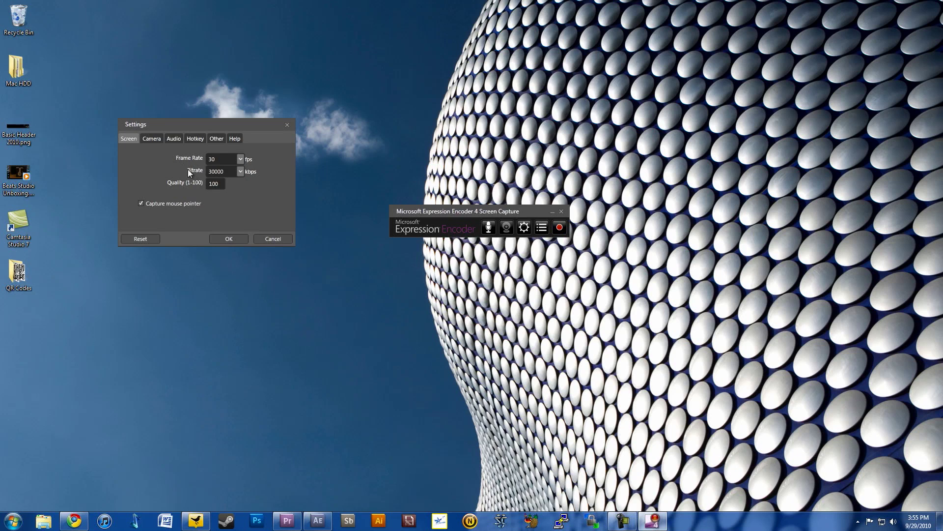
click(175, 139)
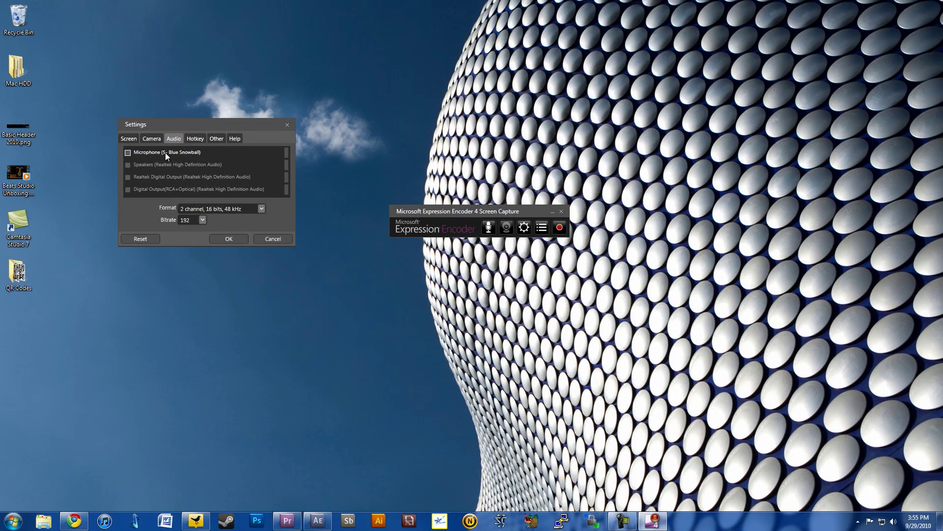
click(202, 219)
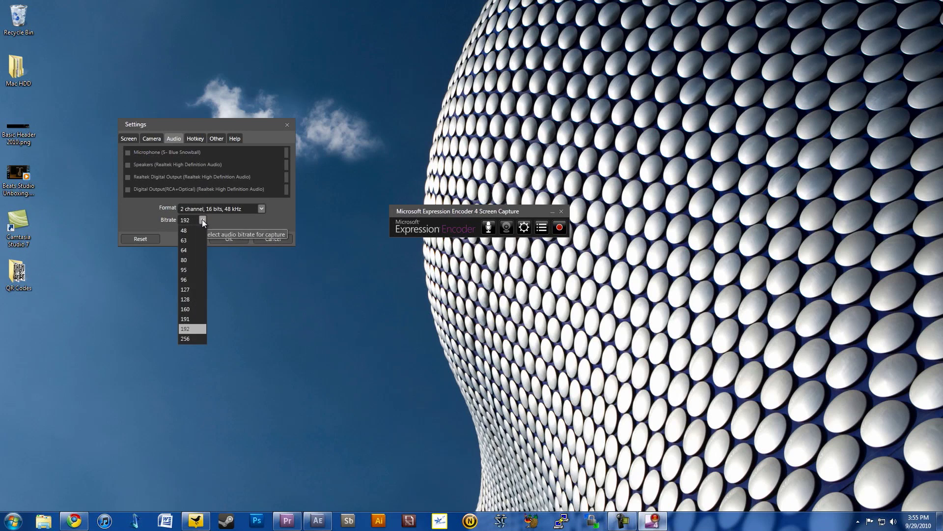
click(192, 338)
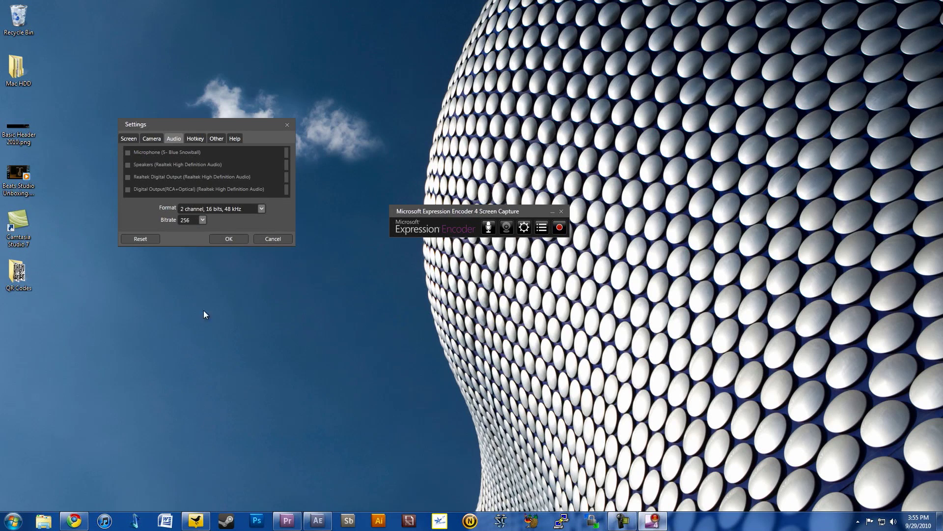
click(230, 239)
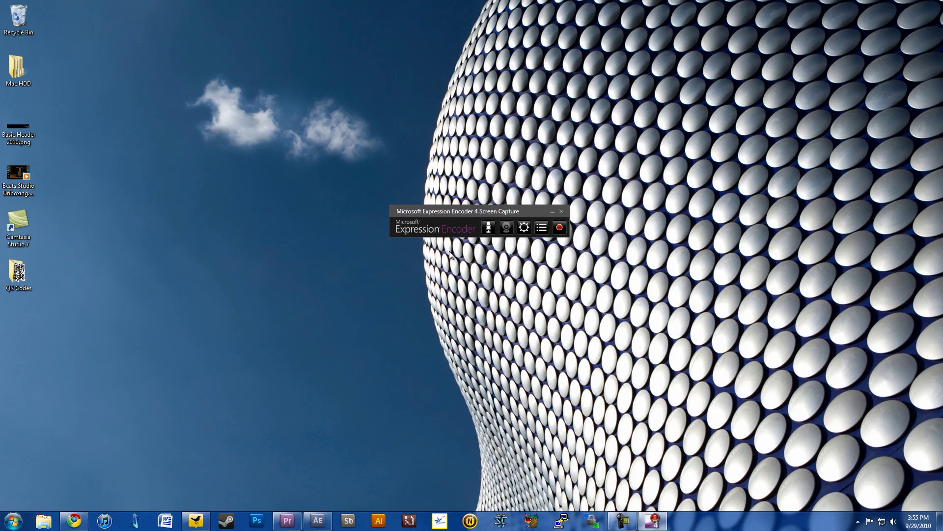
Step: Define a 910 × 658 capture region in the screen's top-left corner and begin recording it
click(560, 227)
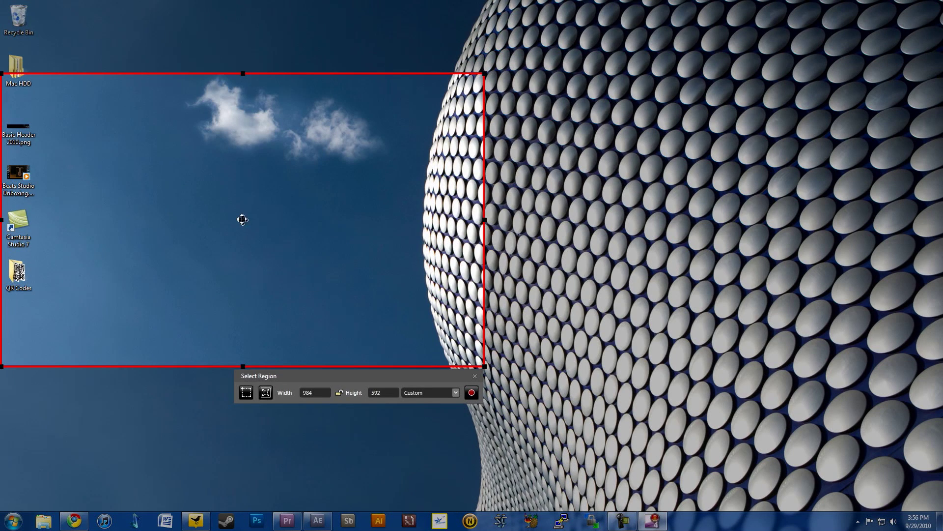
drag(243, 220, 340, 255)
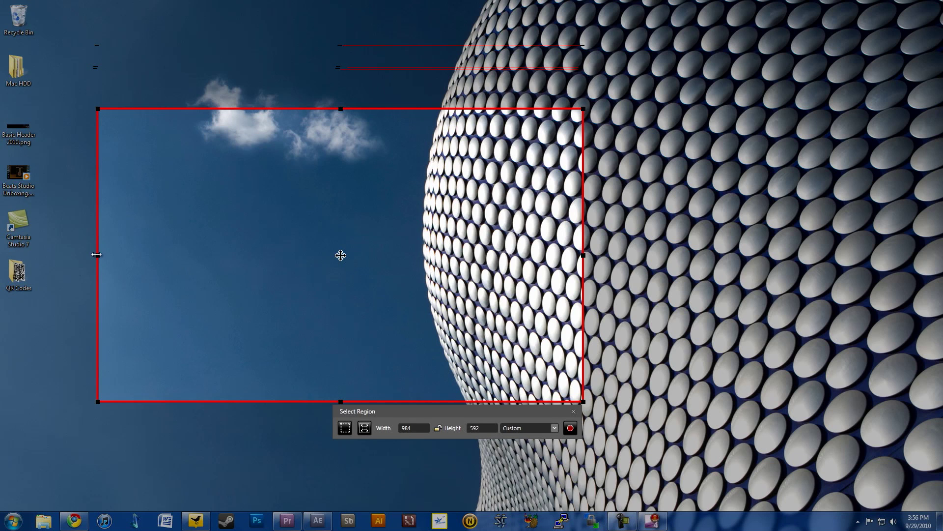
drag(97, 255, 134, 255)
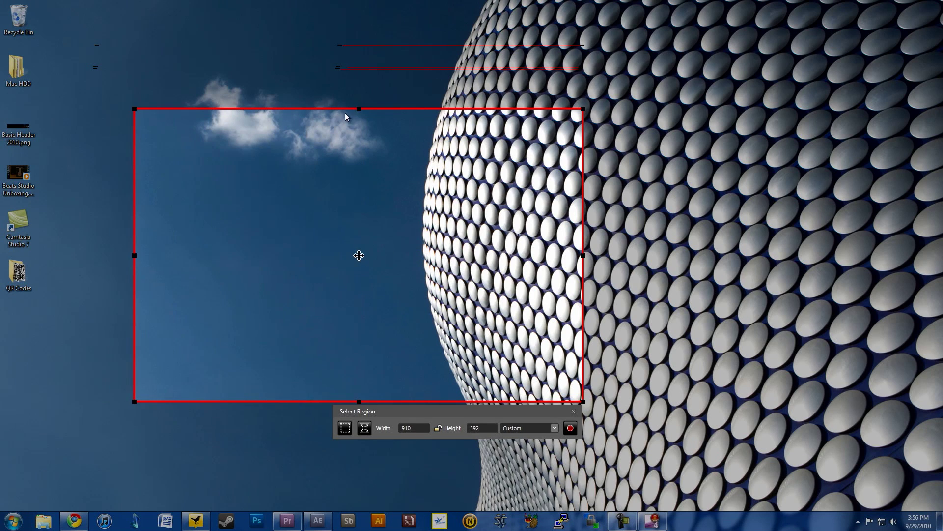
drag(359, 109, 359, 76)
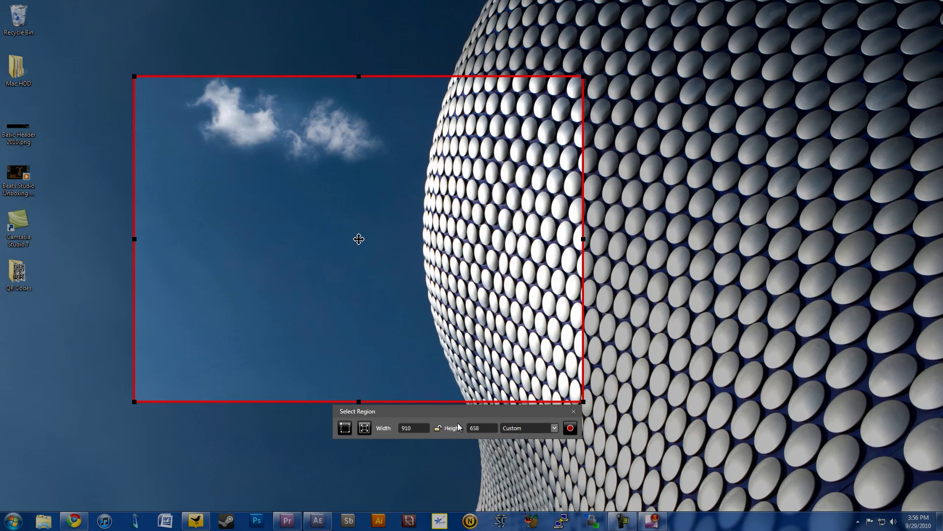
drag(359, 239, 182, 139)
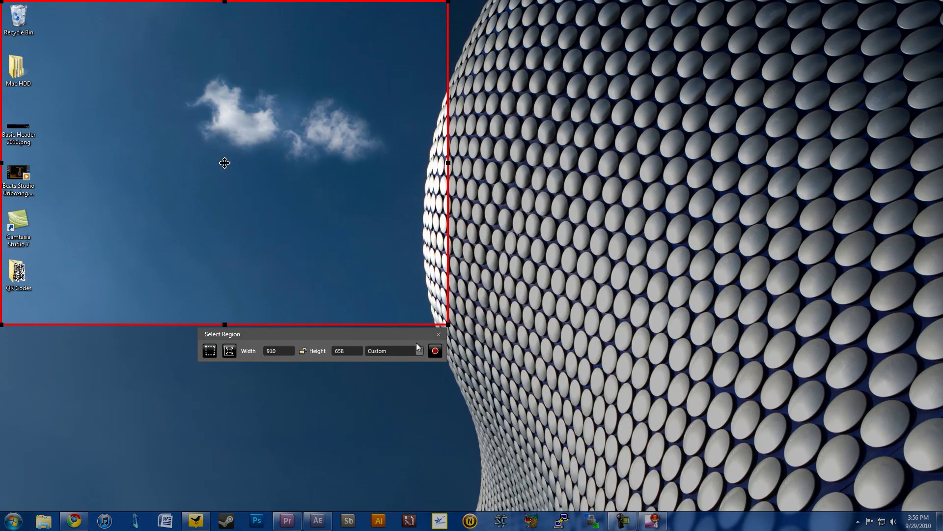
click(436, 351)
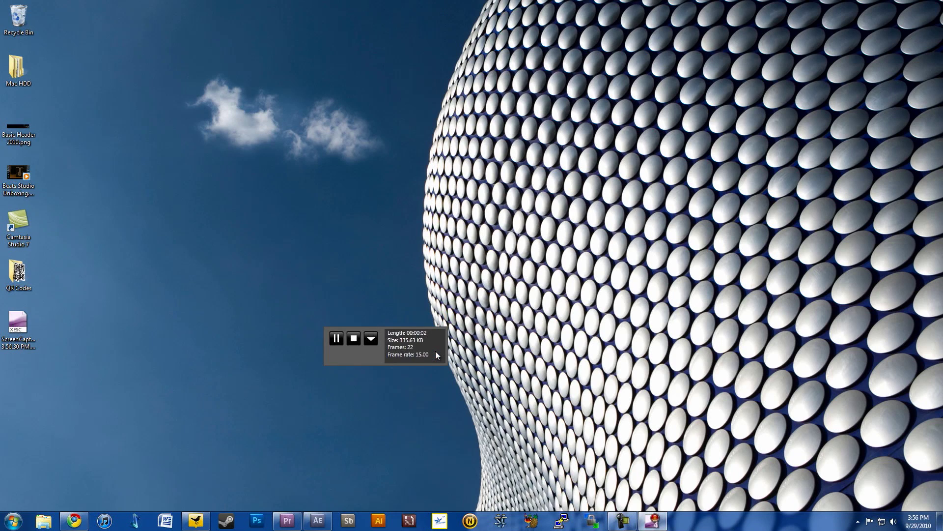
Step: Drag the Beats Studio desktop icon across the screen while recording, then stop the capture
drag(37, 186, 275, 201)
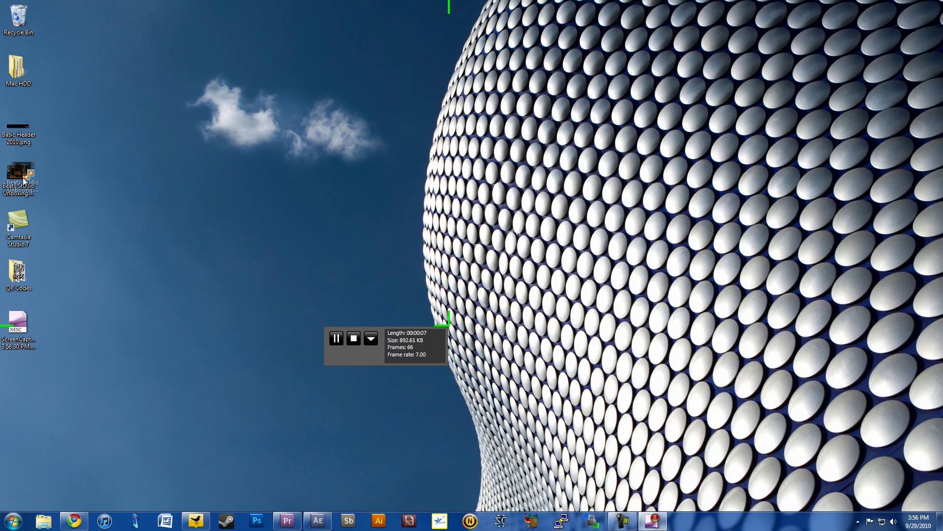
click(353, 339)
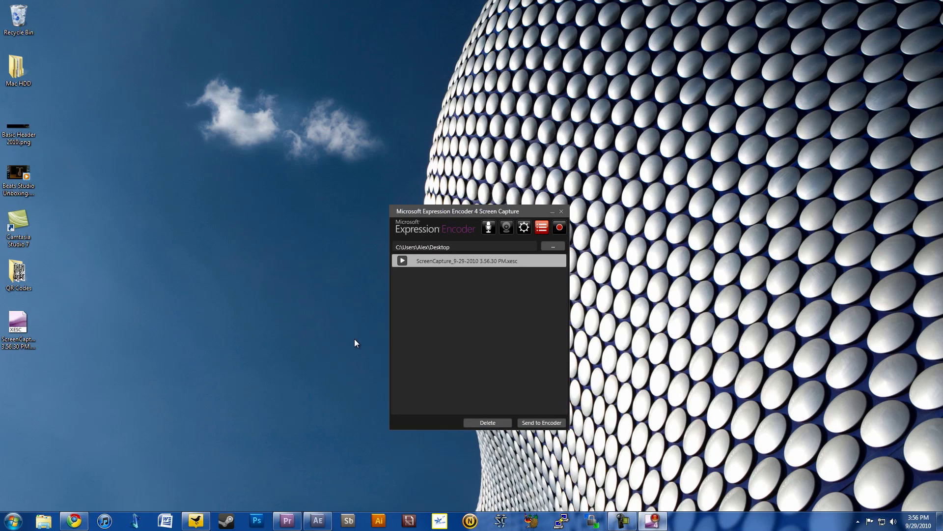
Step: Move the capture list window higher and send ScreenCapture_9-29-2010 3.56.30 PM.xesc to Expression Encoder
drag(452, 213, 458, 123)
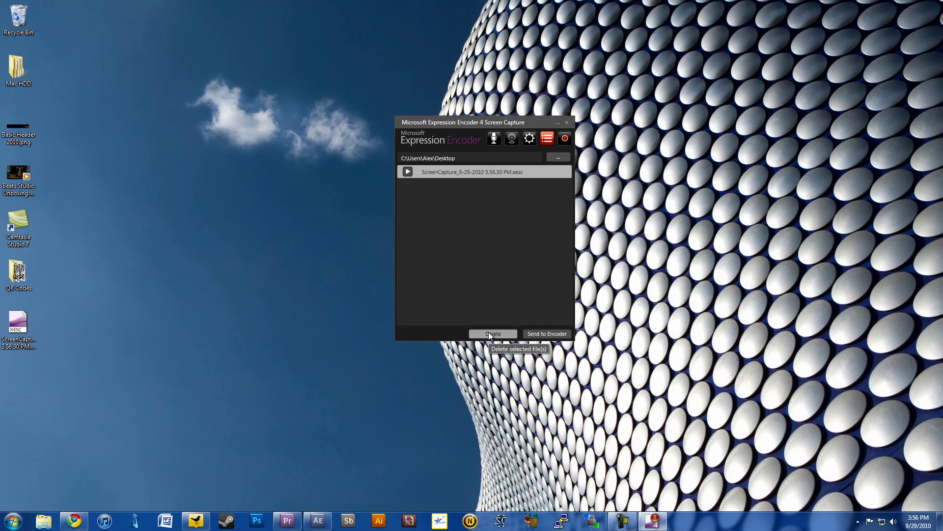
click(541, 334)
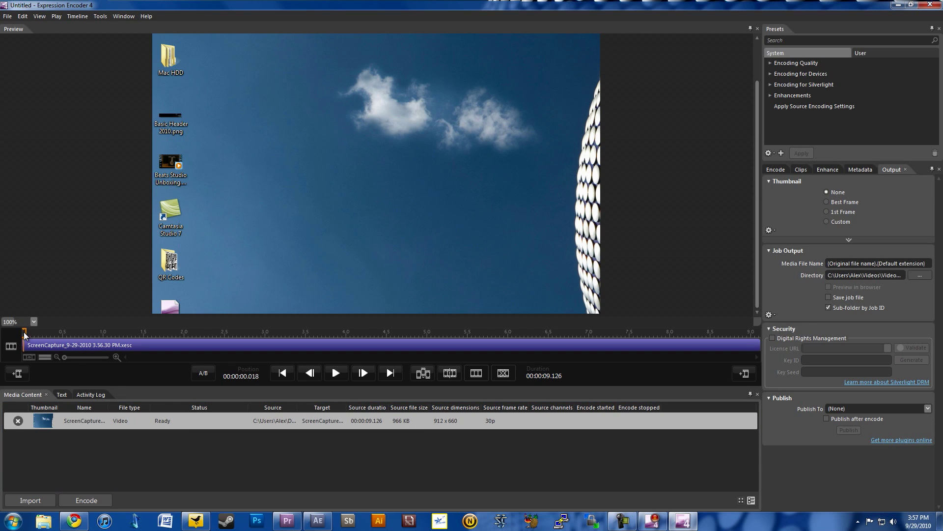
Step: Scrub through the 912 × 660 capture preview and view its Encode settings
drag(26, 325, 381, 331)
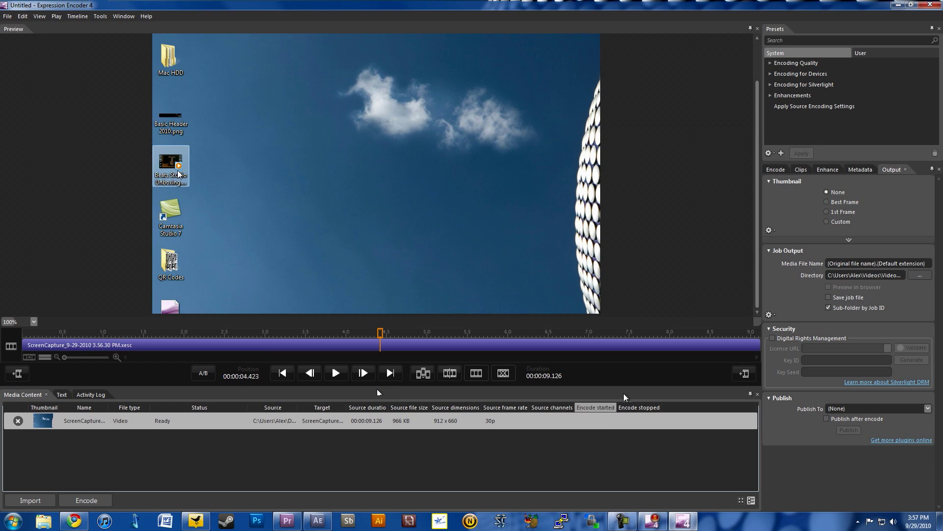
click(776, 170)
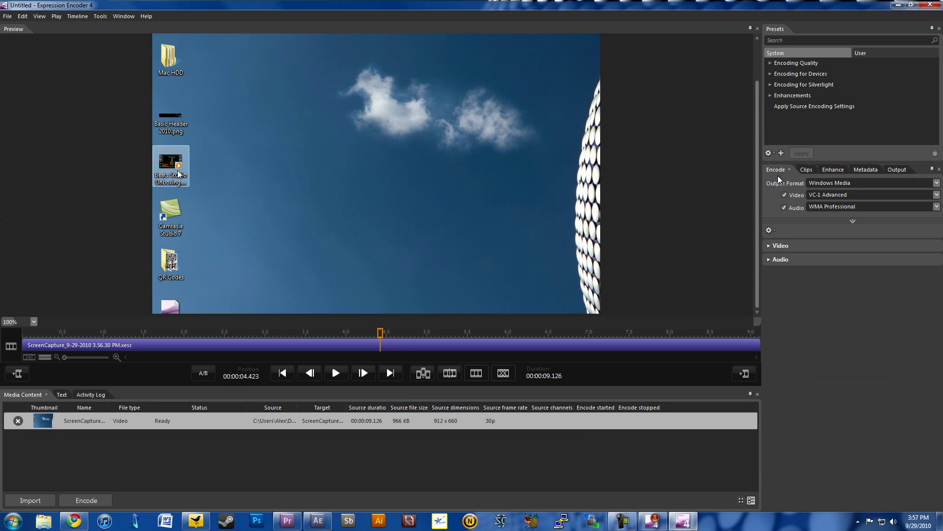
Step: Look through the Clips, Metadata and Output settings of the job
click(805, 169)
drag(806, 172, 830, 170)
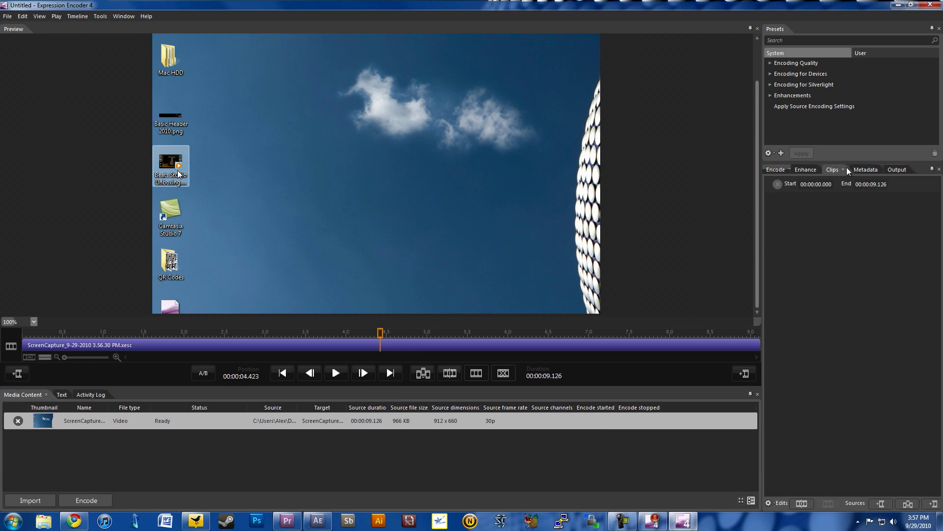
click(862, 171)
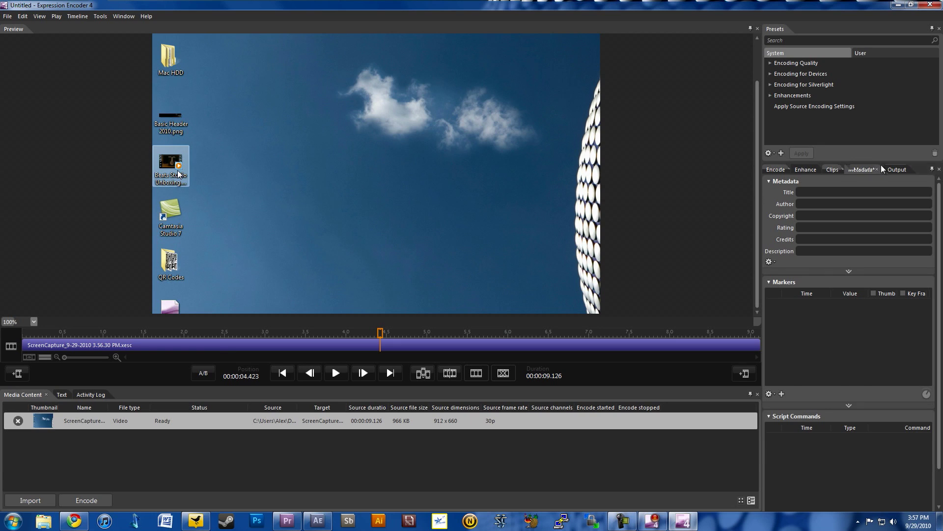
click(895, 169)
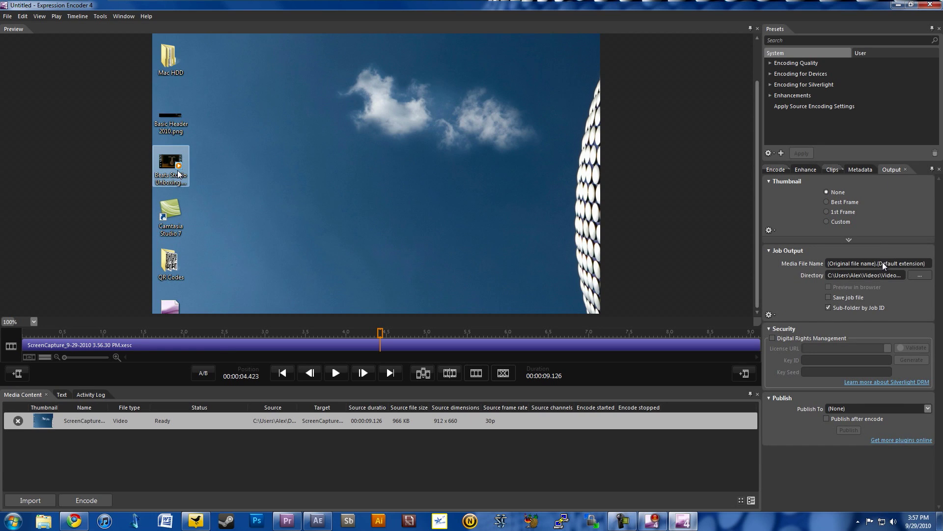
click(769, 251)
click(770, 252)
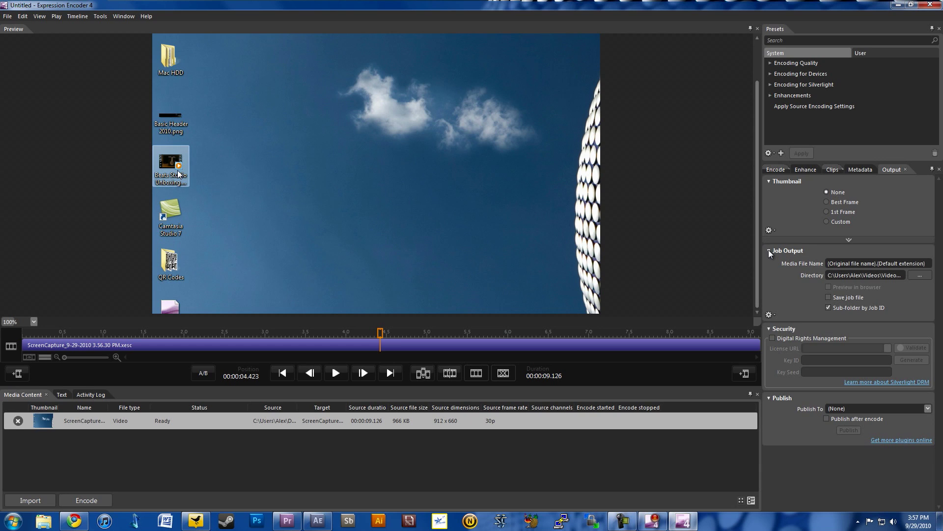
Step: Set the job's output directory to the Desktop folder
click(918, 277)
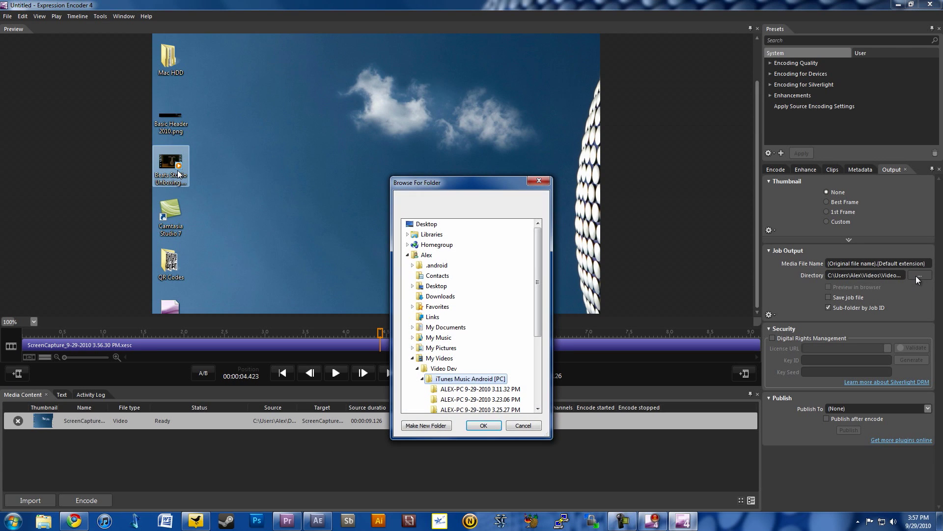
click(437, 224)
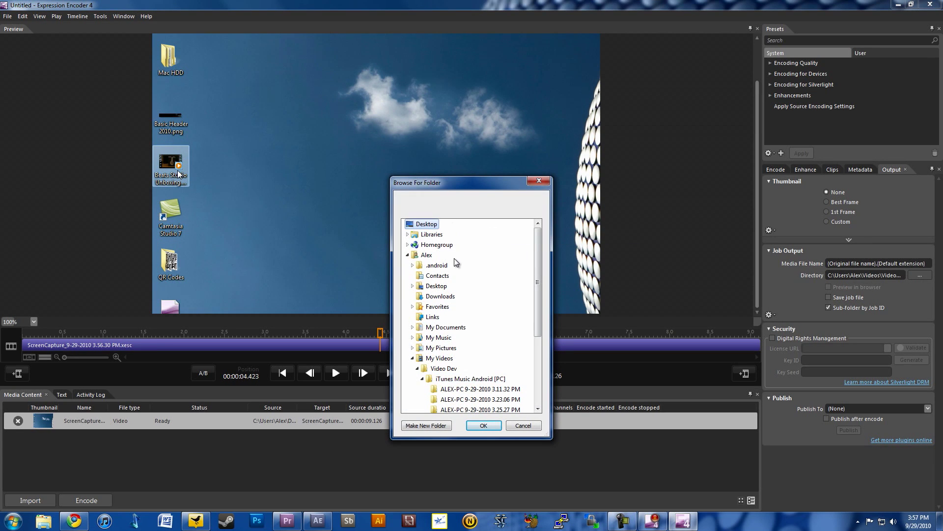
click(480, 427)
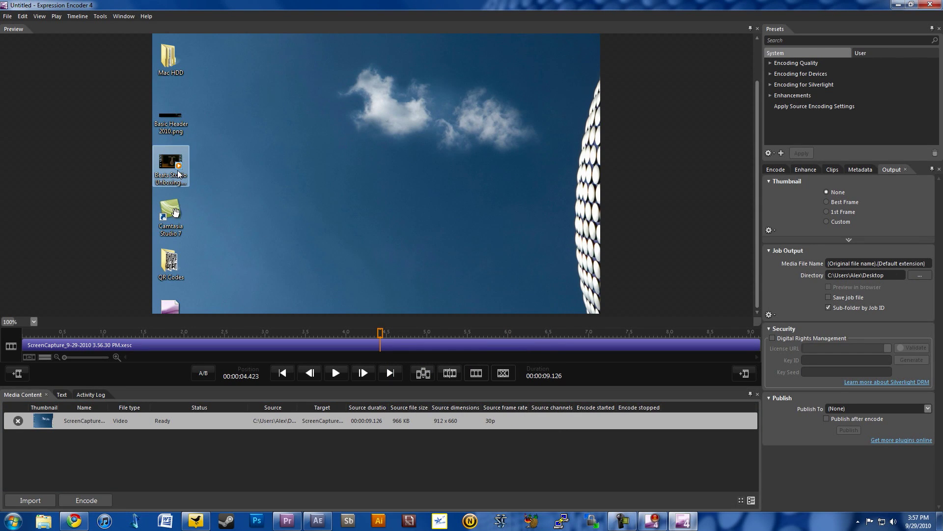
Step: Encode the screen capture job to a WMV file from the File menu
click(8, 16)
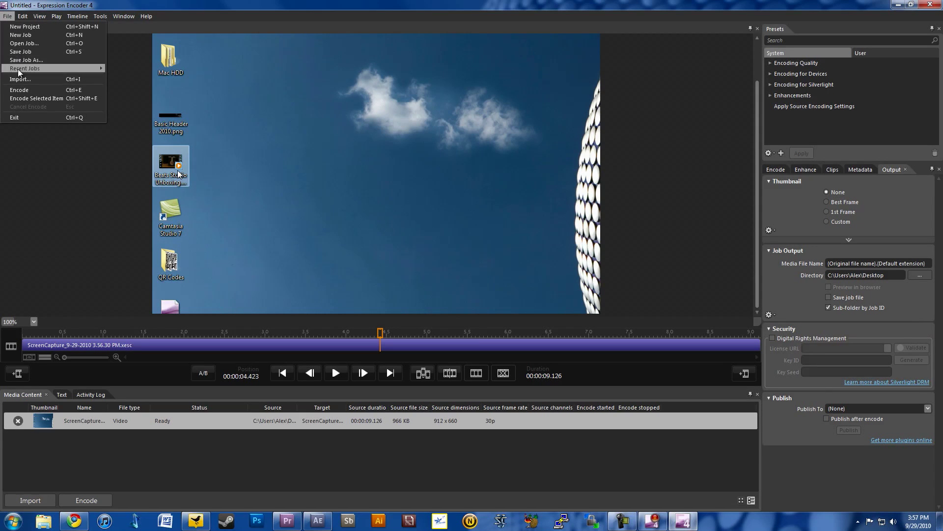
click(21, 90)
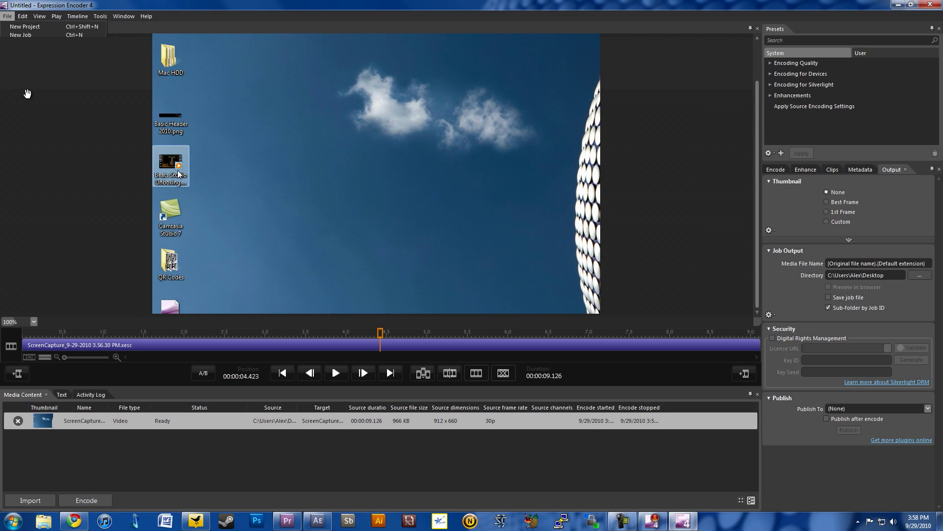
click(44, 111)
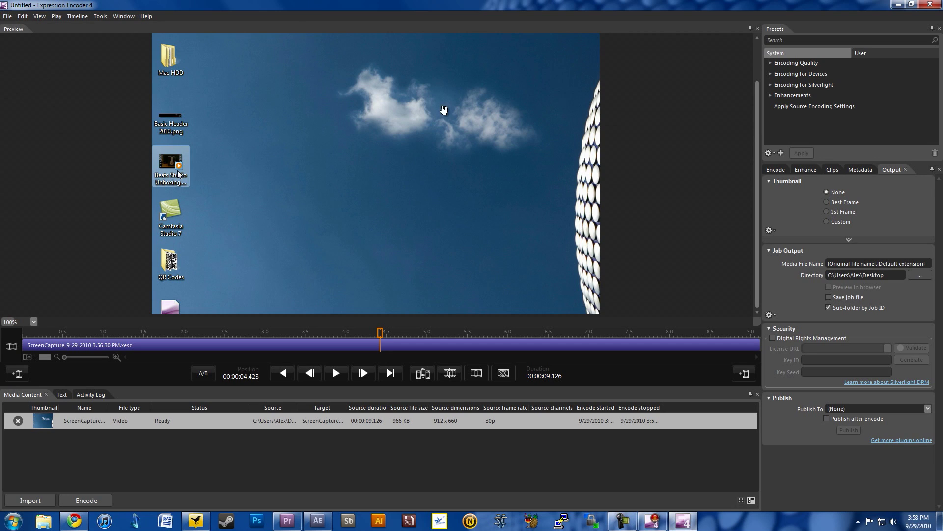
Step: Open the new output folder on the desktop and play ScreenCapture_9-29-2010 3.56.30 PM.wmv
click(898, 5)
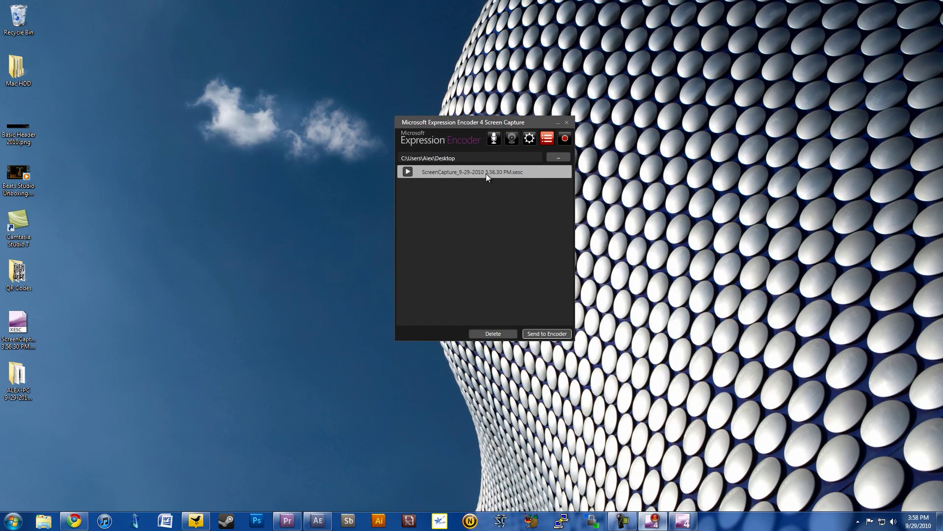
double_click(18, 383)
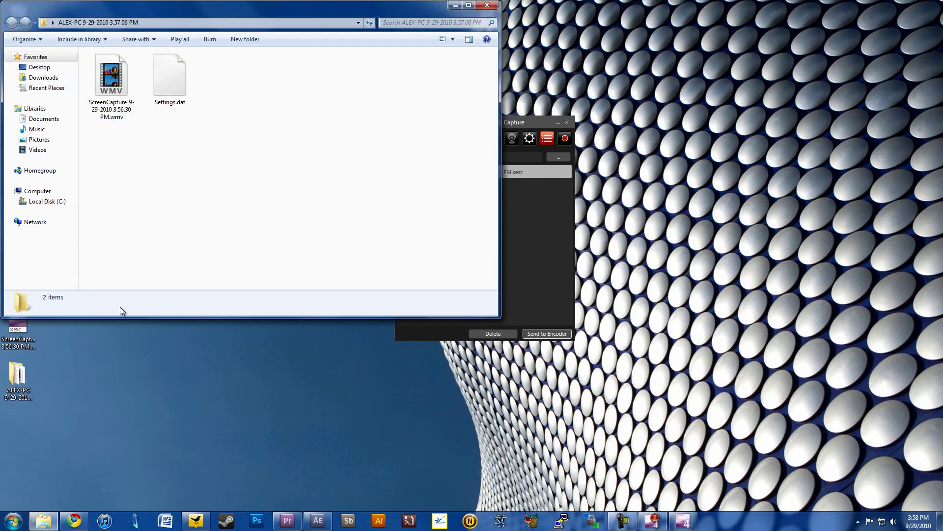
double_click(111, 87)
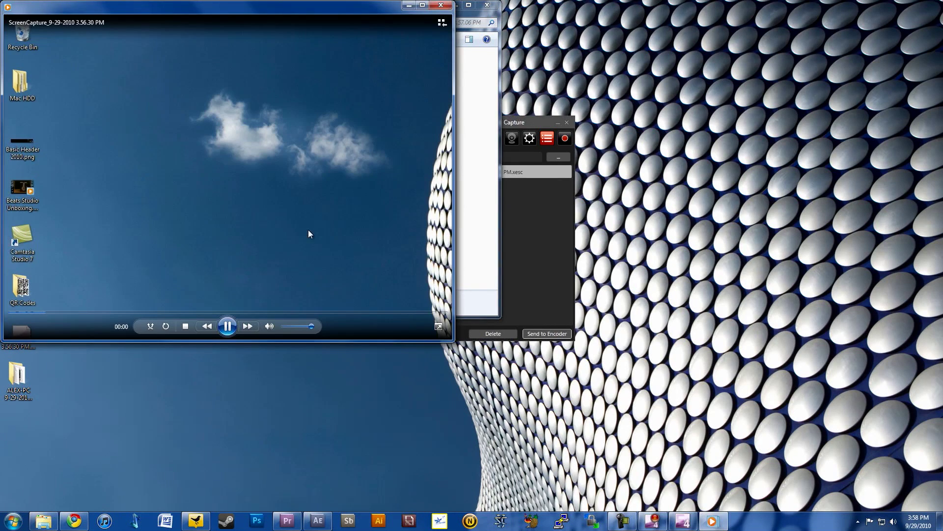
Step: Move the Windows Media Player window to the screen centre while the 9-second WMV plays
drag(185, 12, 436, 88)
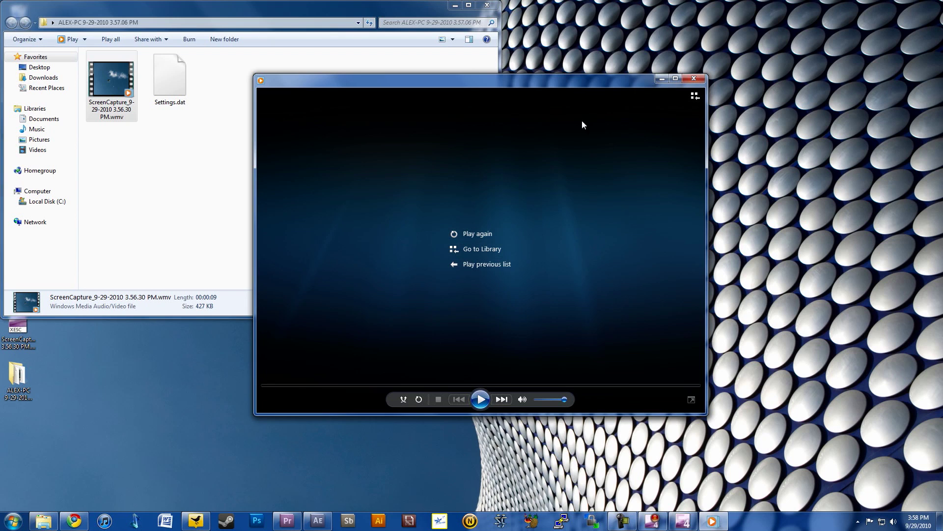
Step: Close Windows Media Player and the output folder window
click(694, 78)
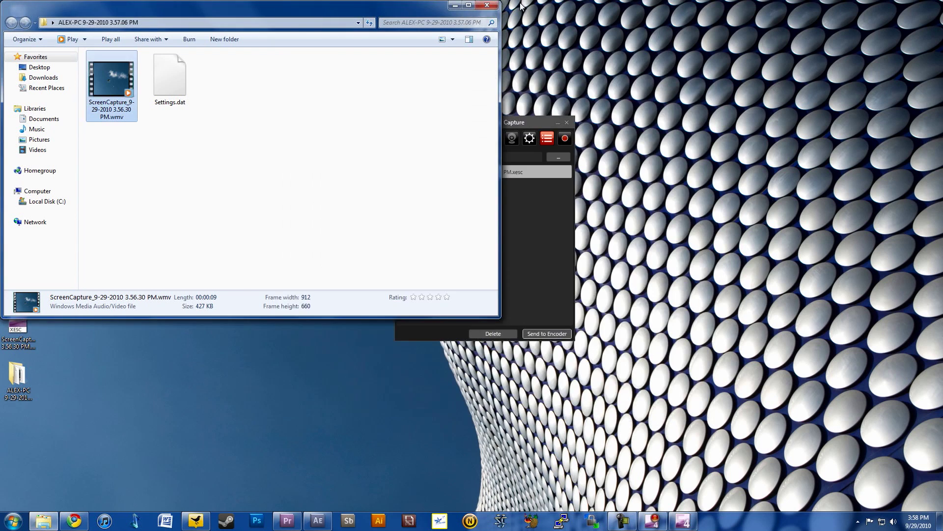
click(493, 5)
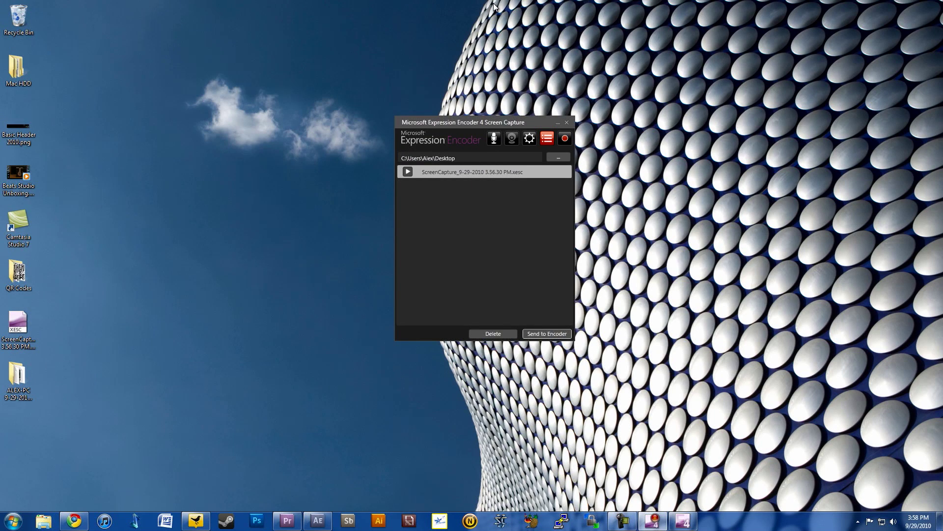